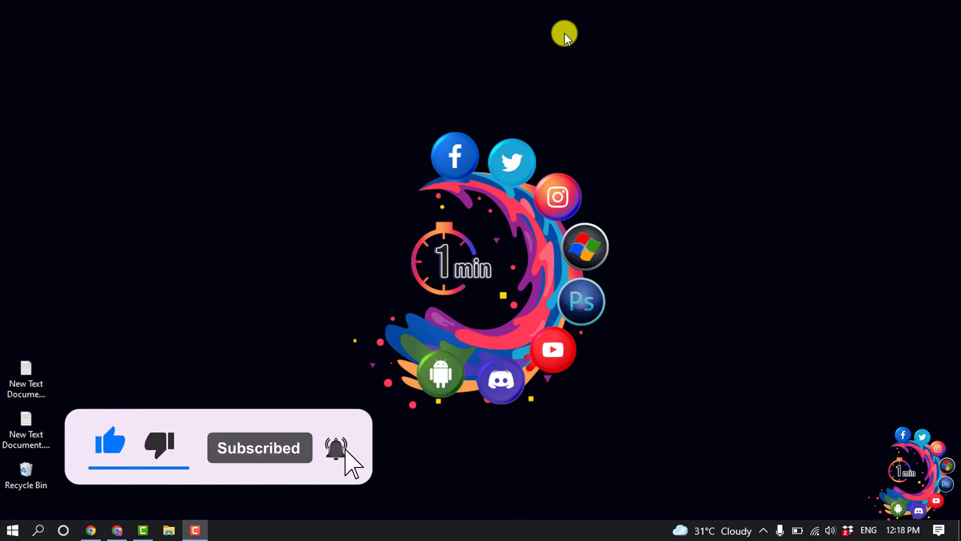
Add a Wix Music player showing the Good Vibes demo album below the header.
left_click(121, 528)
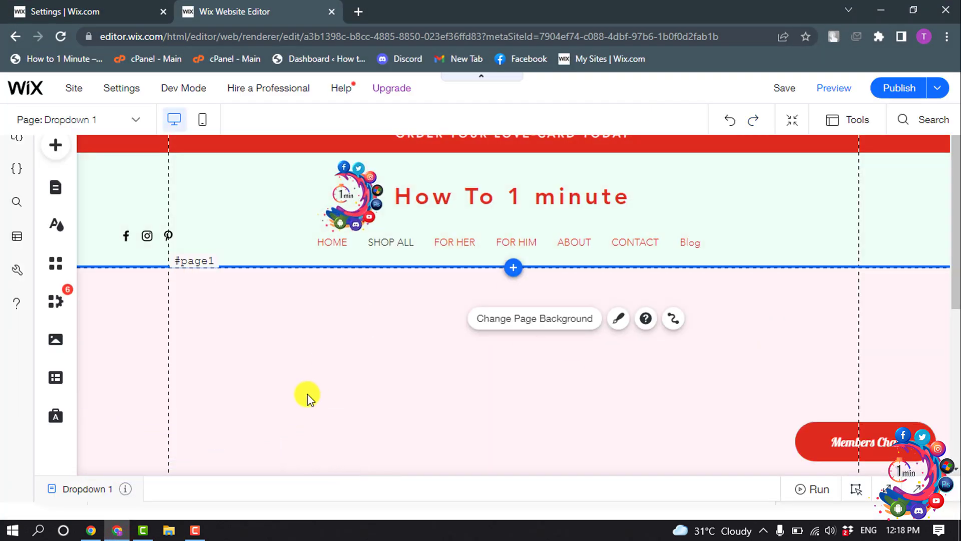
left_click(56, 151)
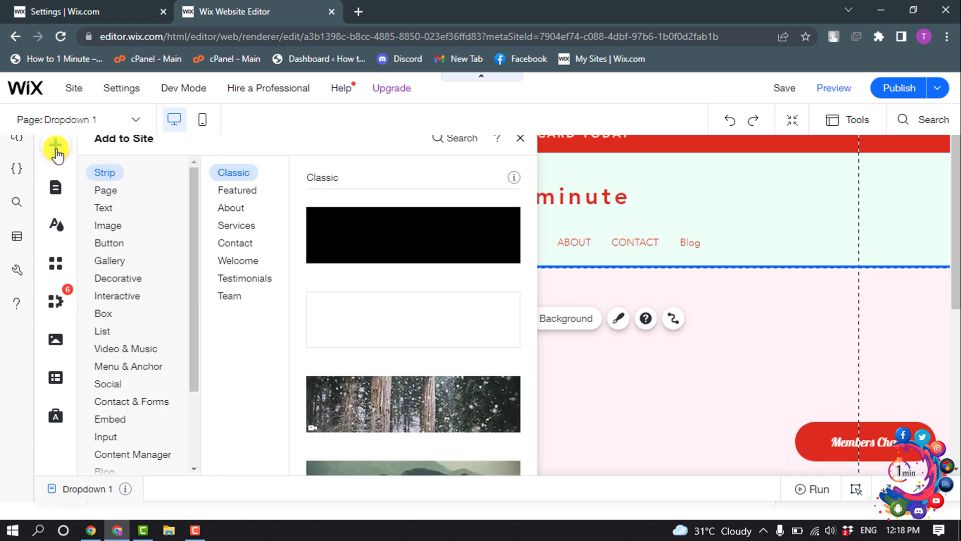
left_click(132, 352)
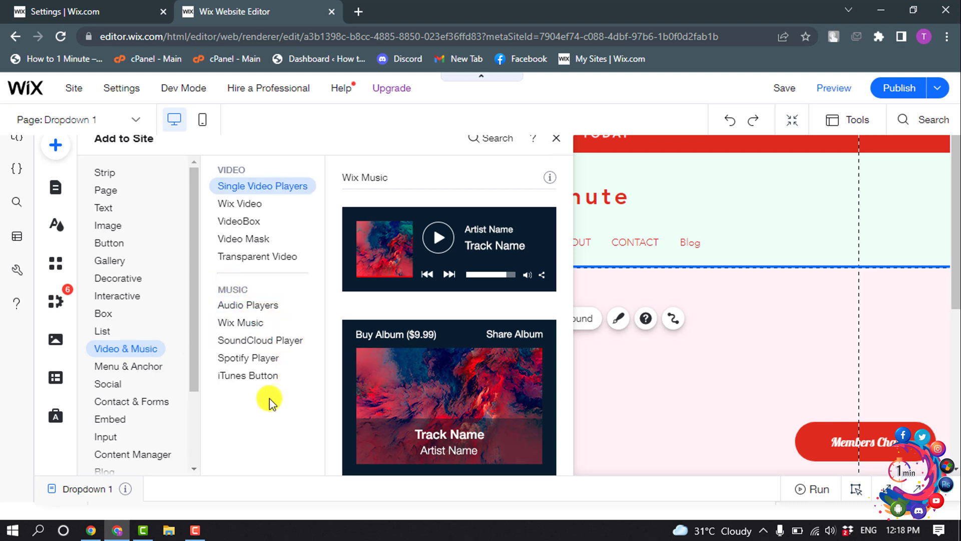
scroll(430, 275, "down", 5)
scroll(429, 279, "down", 5)
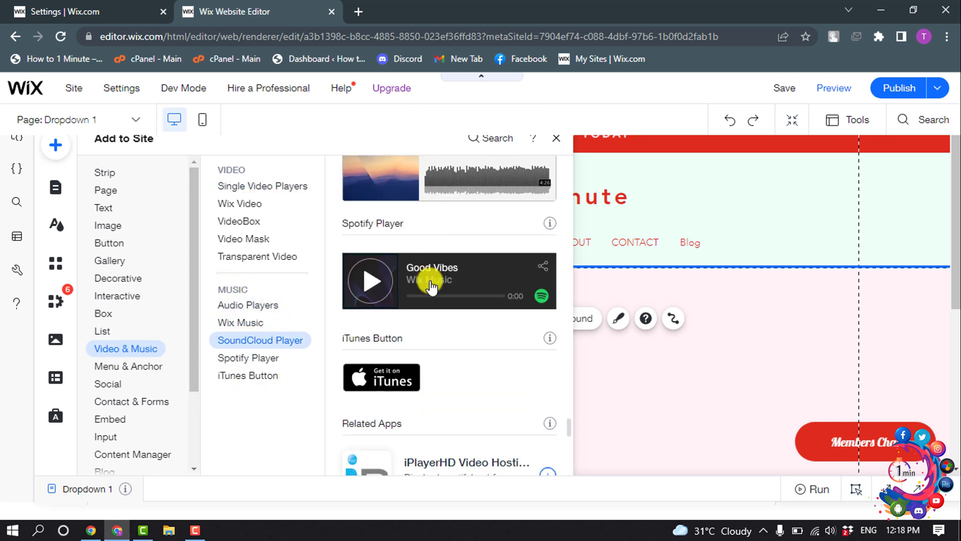
scroll(435, 300, "down", 1)
scroll(442, 331, "up", 3)
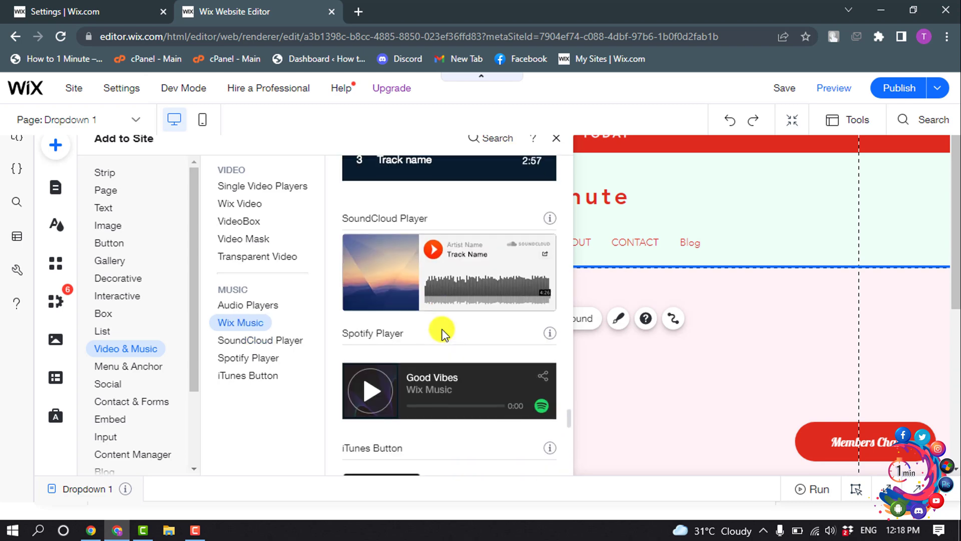
scroll(443, 332, "down", 5)
scroll(442, 332, "up", 3)
scroll(442, 332, "up", 2)
scroll(442, 333, "up", 2)
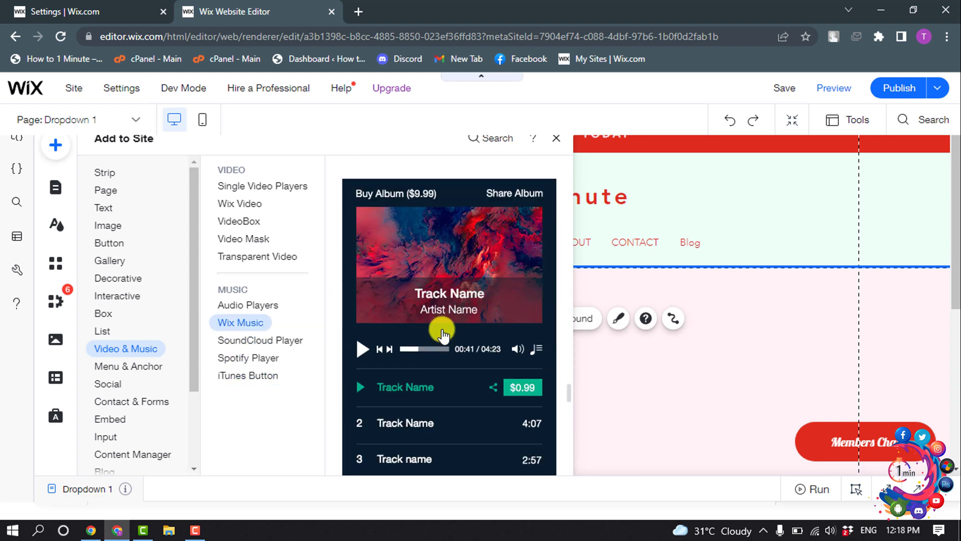
scroll(443, 333, "up", 2)
scroll(443, 334, "up", 2)
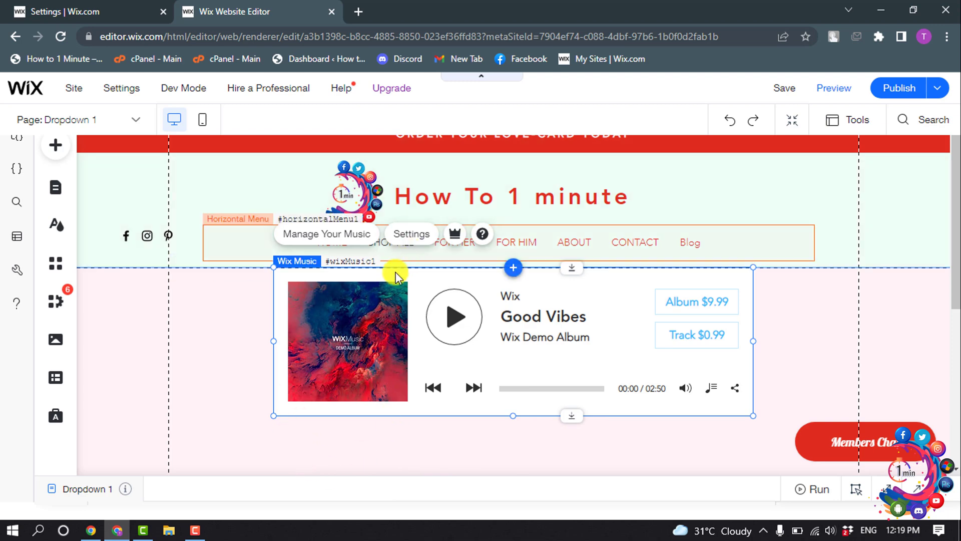
Nudge the music player slightly lower and open its Wix Music settings.
left_click_drag(371, 311, 367, 338)
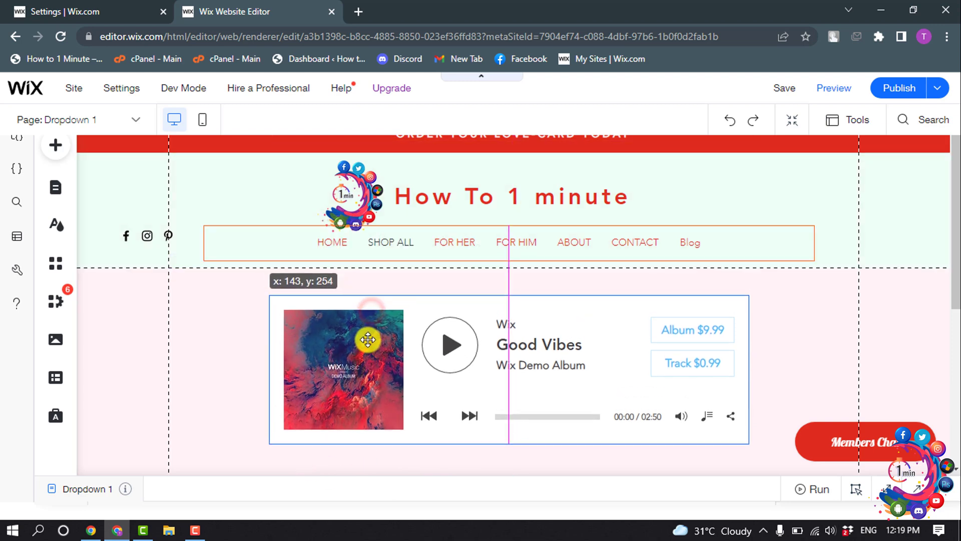
left_click(402, 265)
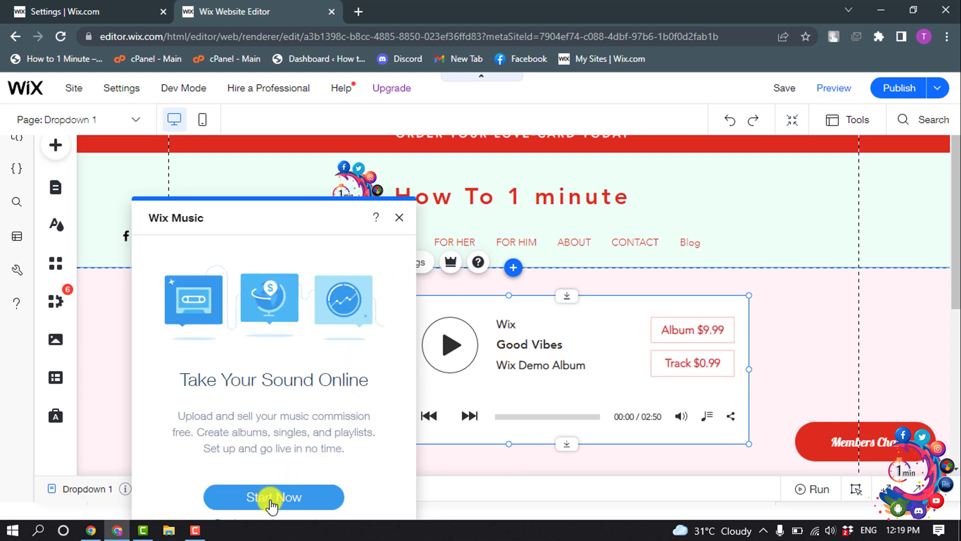
Start the Wix Music setup to reach the Welcome to Wix Music dashboard.
left_click(272, 498)
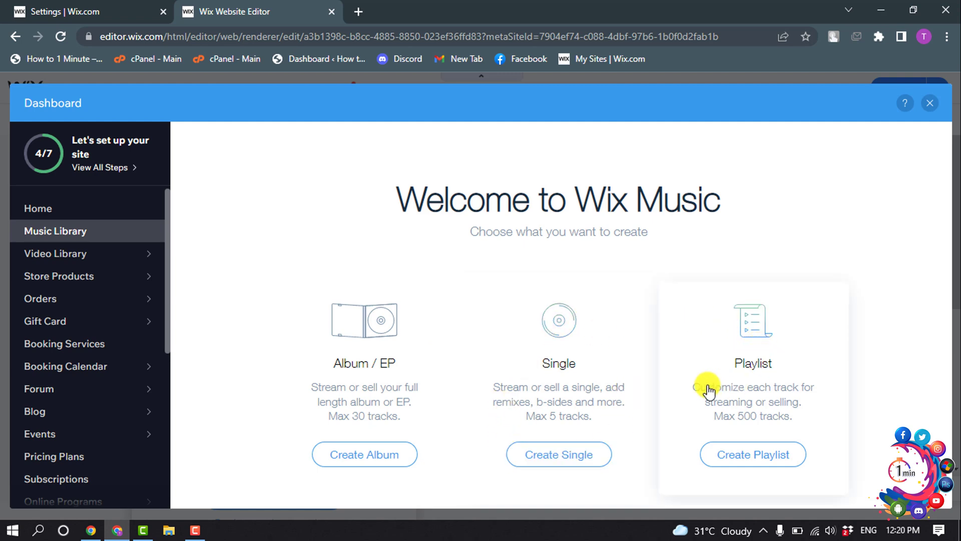
Create a new single named 'Example' with version Demo and artist 'Example'.
left_click(557, 470)
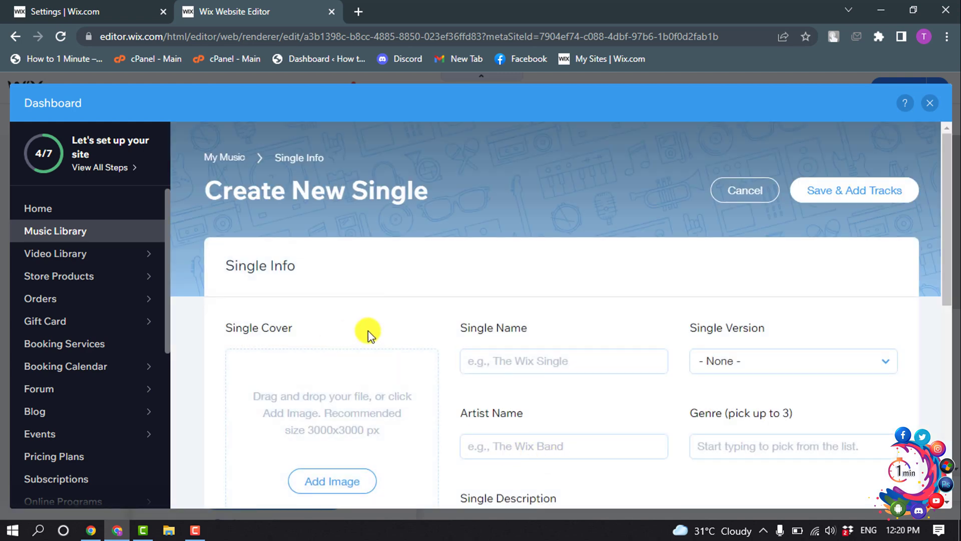
scroll(406, 331, "down", 1)
left_click(541, 289)
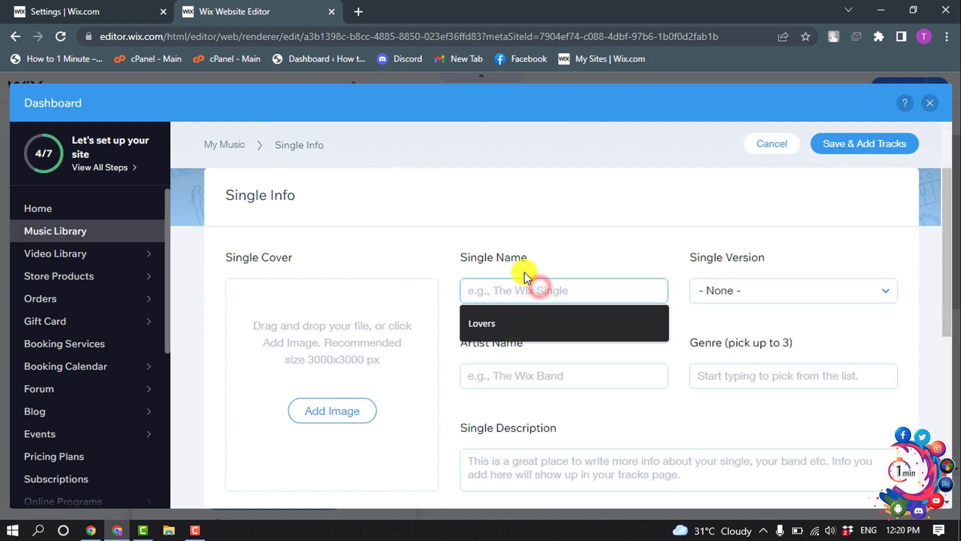
type("Example")
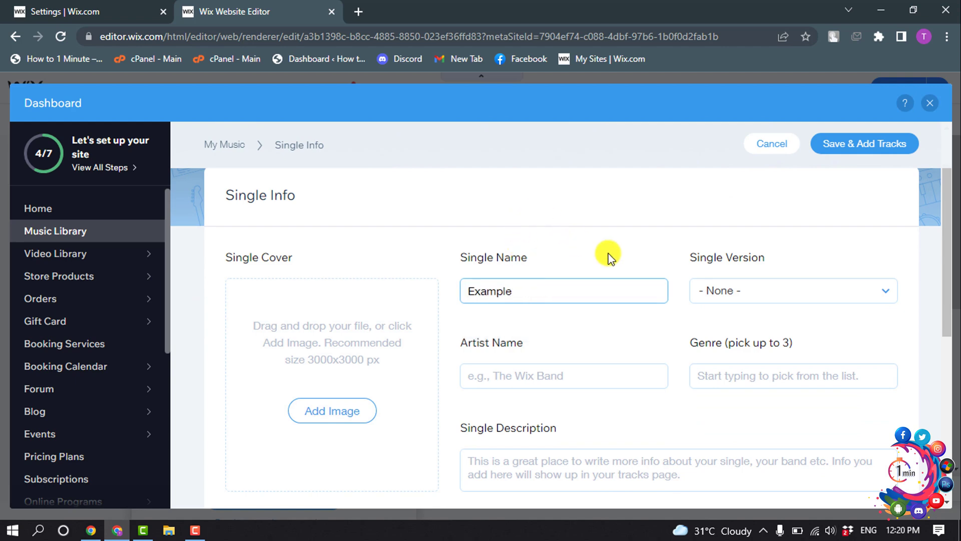
left_click(729, 292)
scroll(766, 423, "down", 3)
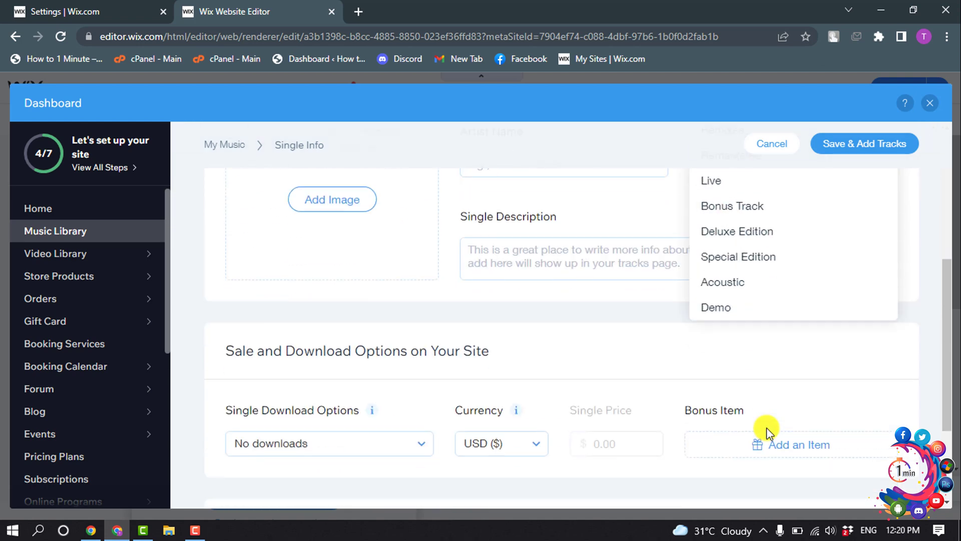
left_click(724, 308)
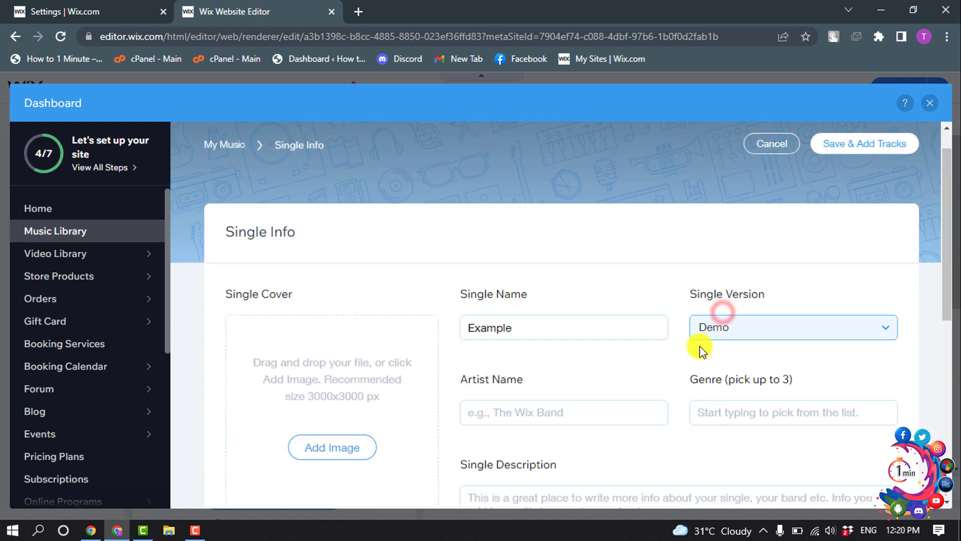
left_click(511, 419)
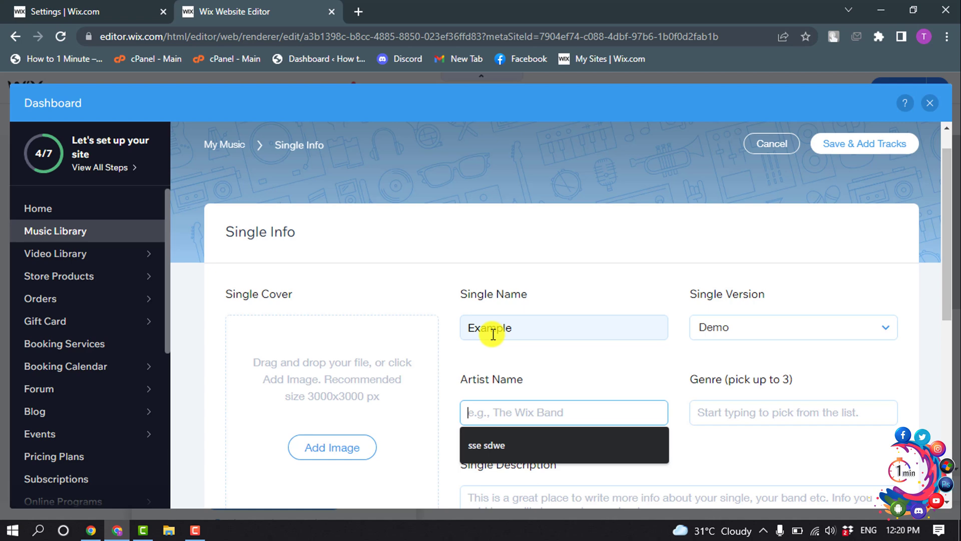
type("Example")
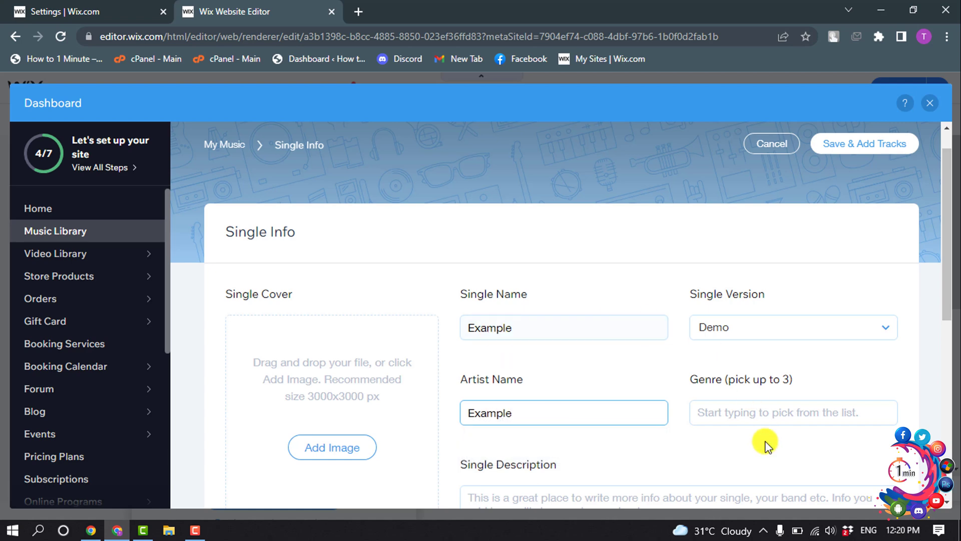
Tag the single with Blues, Chinese and Comedy genres, then choose a cover image.
left_click(722, 409)
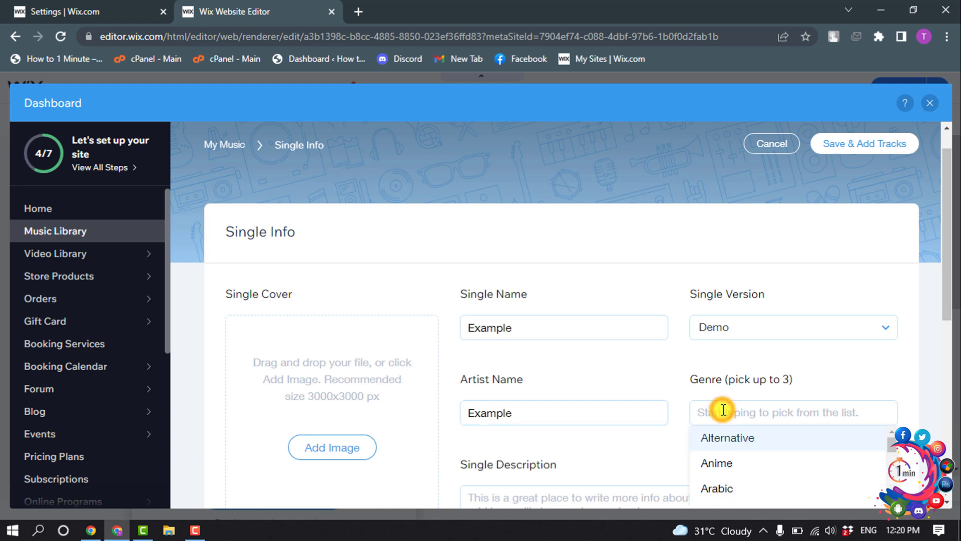
scroll(740, 373, "down", 1)
scroll(715, 369, "down", 1)
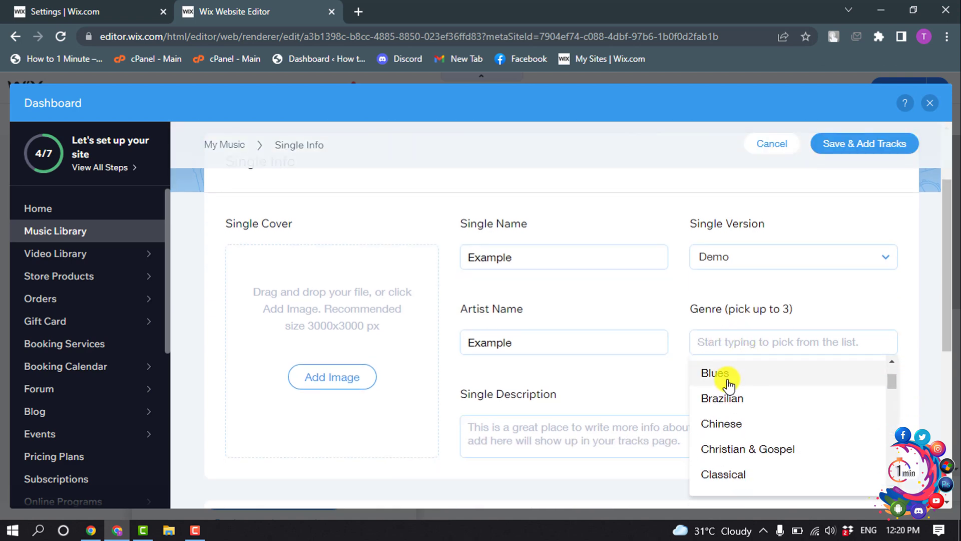
left_click(725, 375)
left_click(763, 345)
left_click(751, 392)
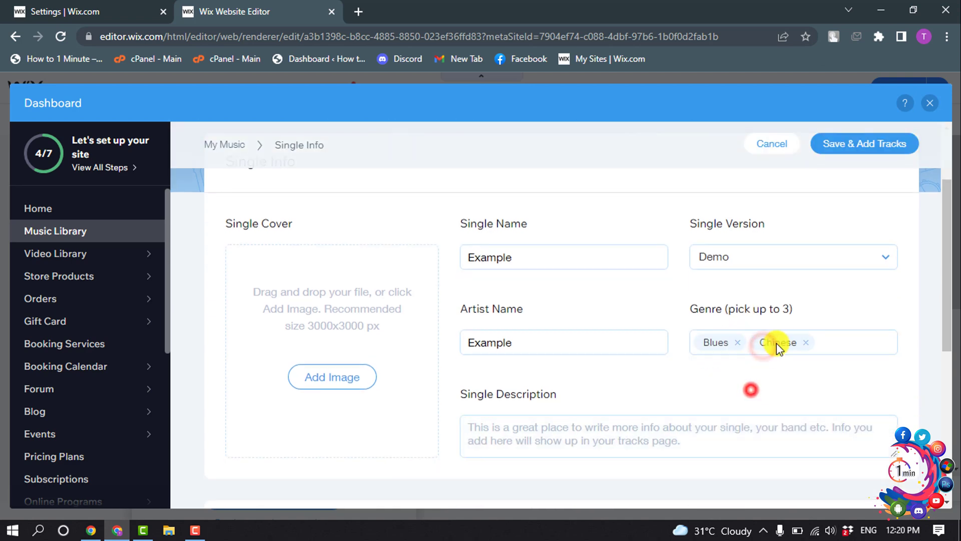
left_click(830, 340)
left_click(714, 448)
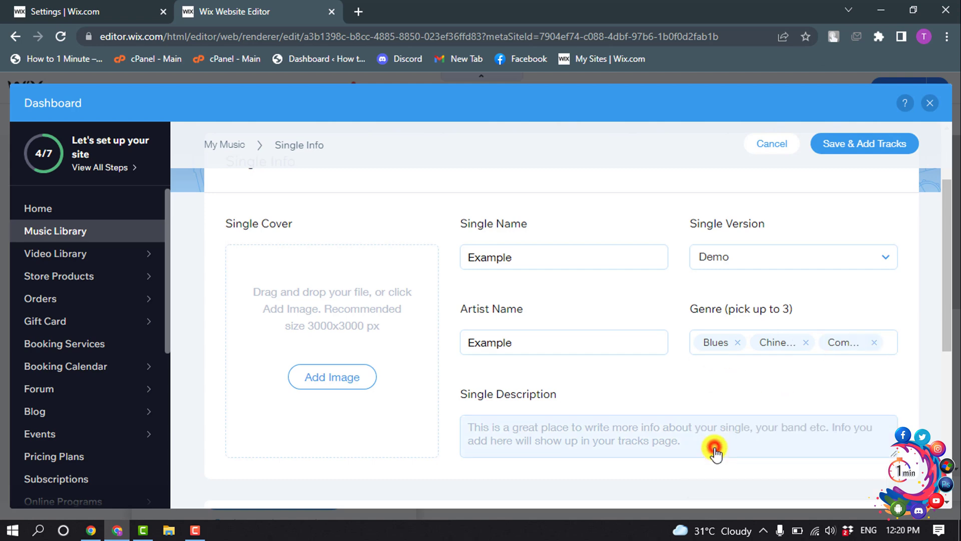
scroll(523, 443, "down", 1)
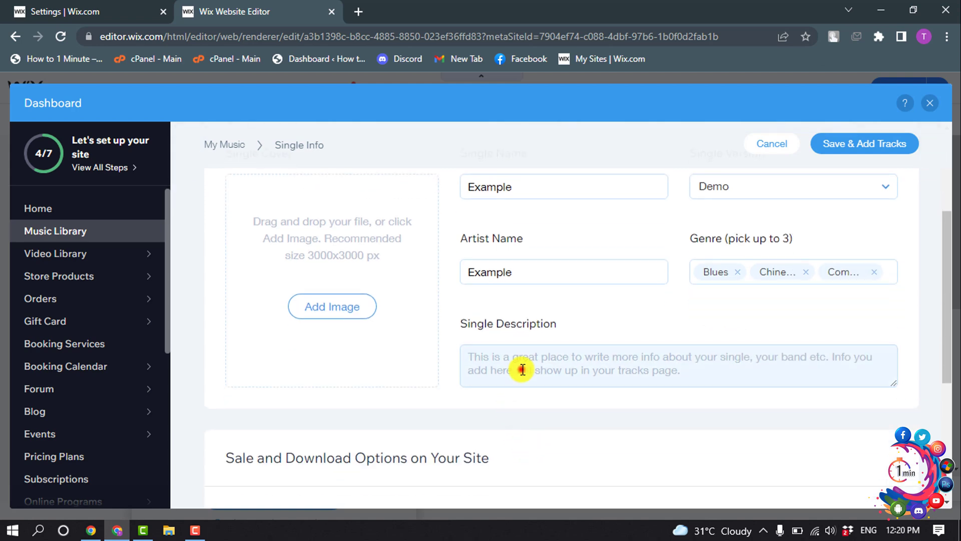
scroll(521, 368, "up", 1)
left_click(334, 382)
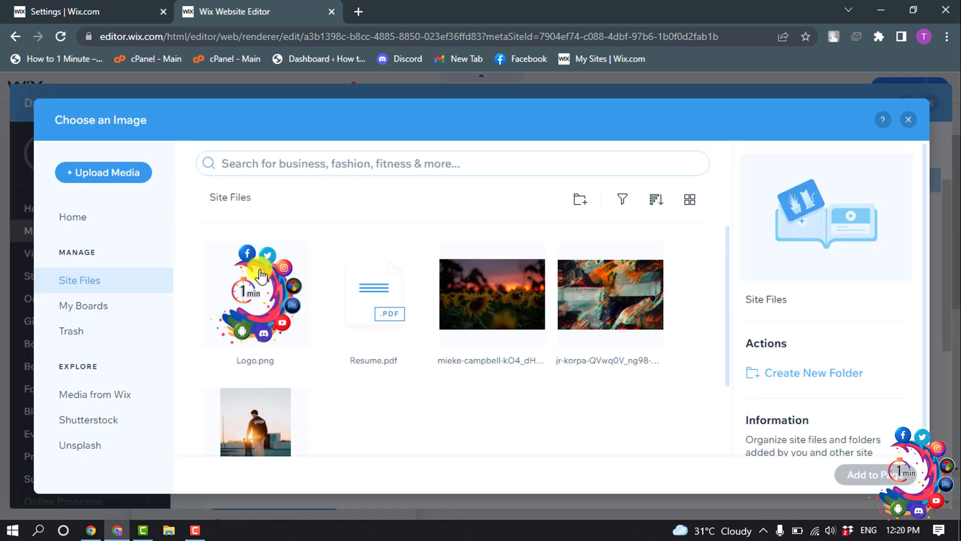
Use the colourful jr-korpa abstract image as the single's cover.
left_click(615, 289)
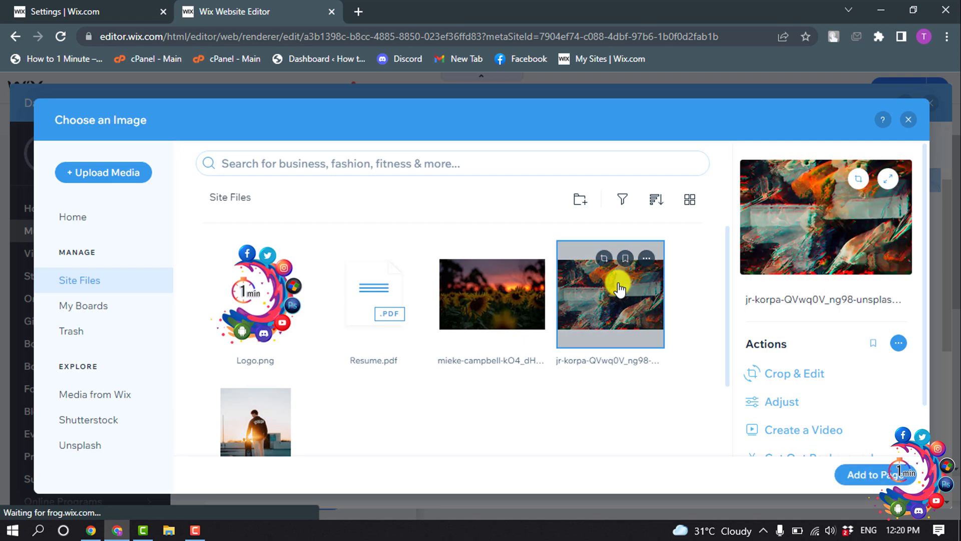
left_click(857, 478)
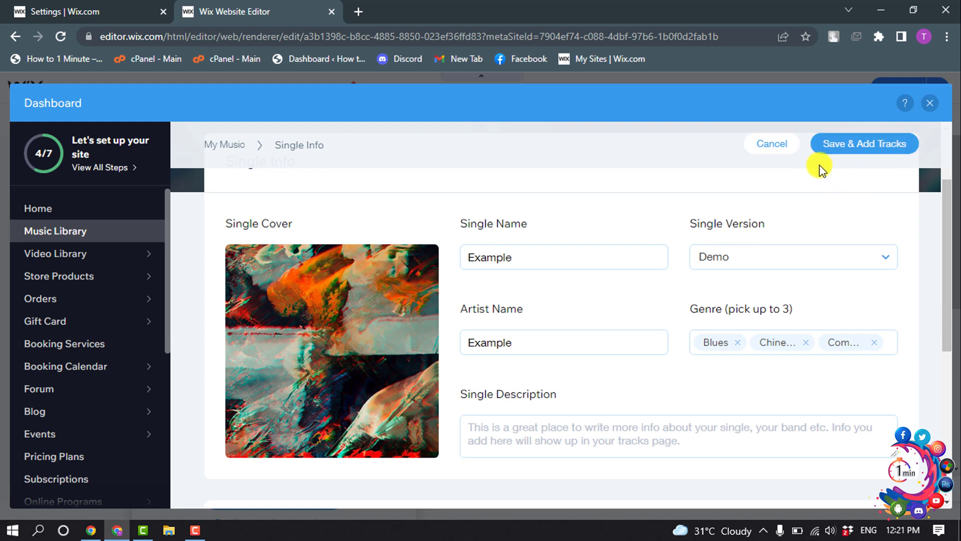
Save the 'Example' single and start adding tracks to its Track List.
left_click(867, 144)
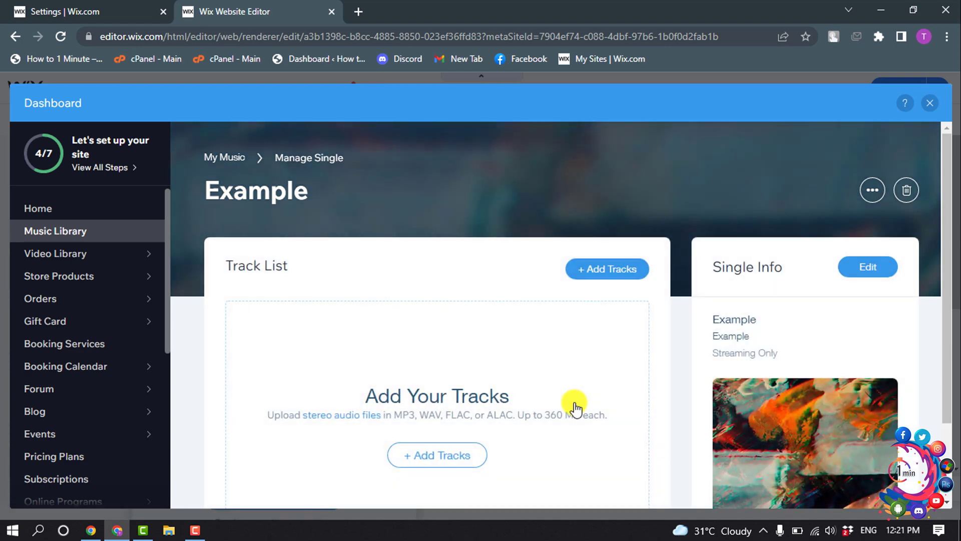
left_click(437, 459)
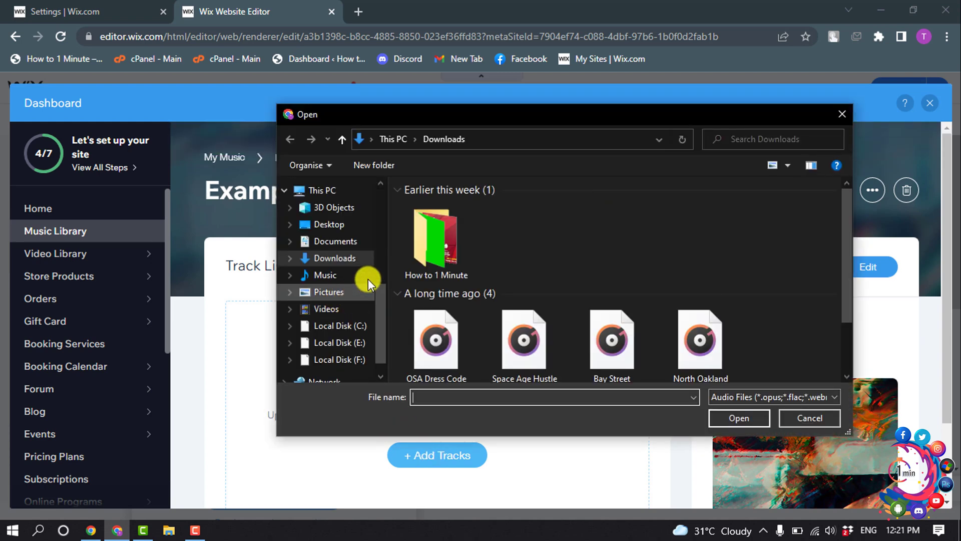
Upload 'Space Age Hustle - Squadda B.mp3' from Downloads.
left_click(534, 322)
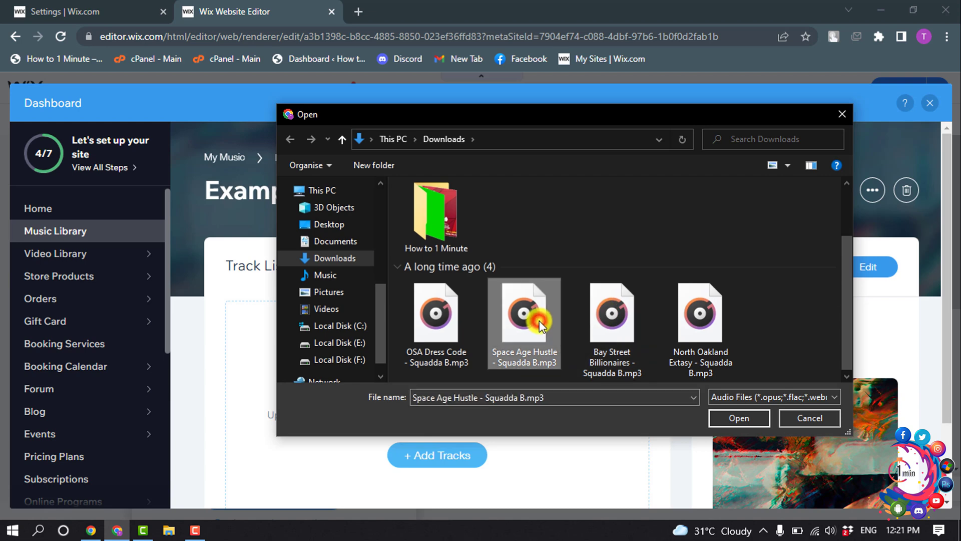
left_click(738, 419)
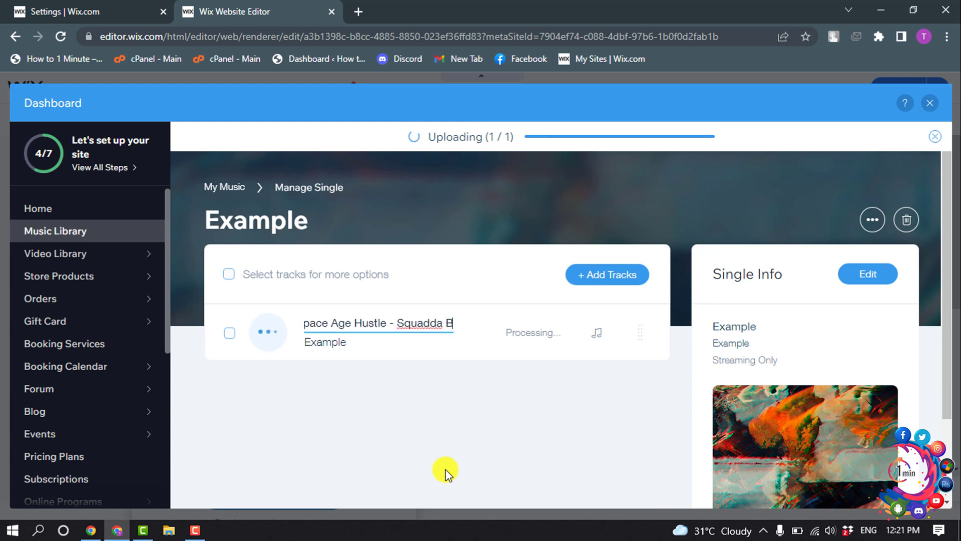
mouse_move(438, 332)
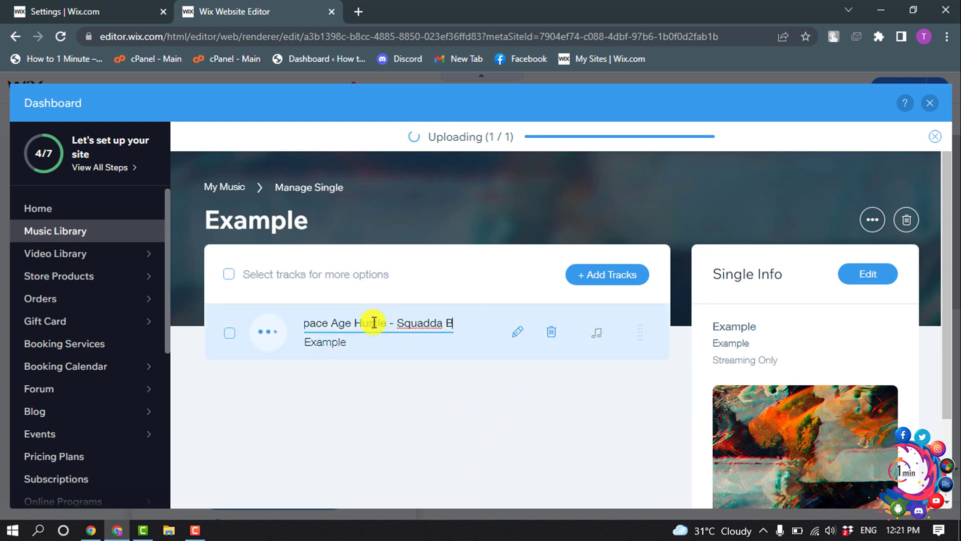
Let the Space Age Hustle upload finish, then close the dashboard.
left_click_drag(382, 323, 294, 329)
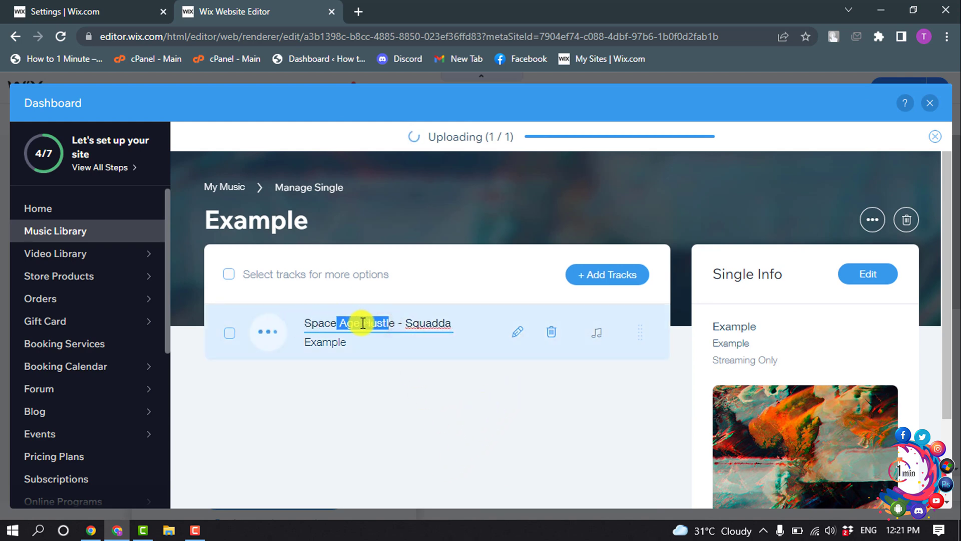
left_click_drag(413, 325, 470, 328)
left_click_drag(375, 323, 285, 333)
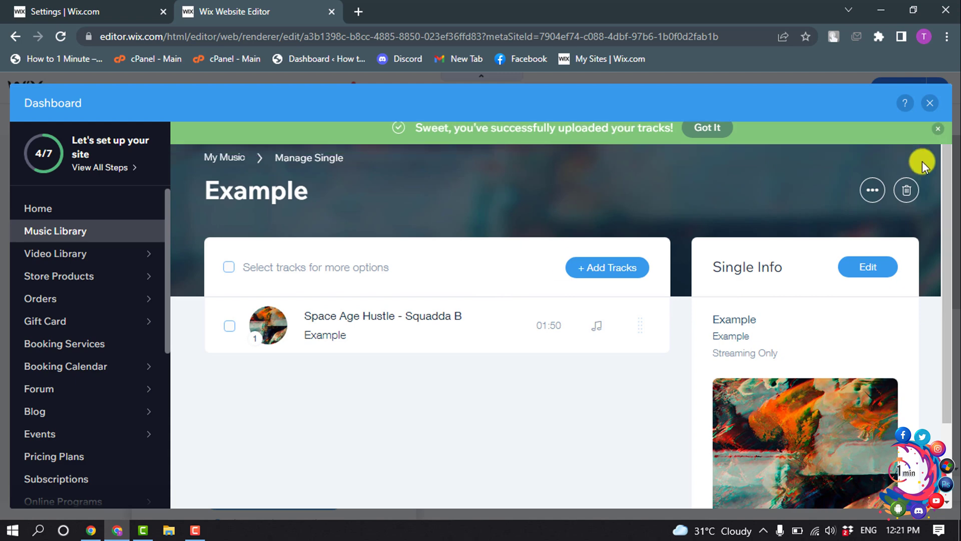
left_click(929, 106)
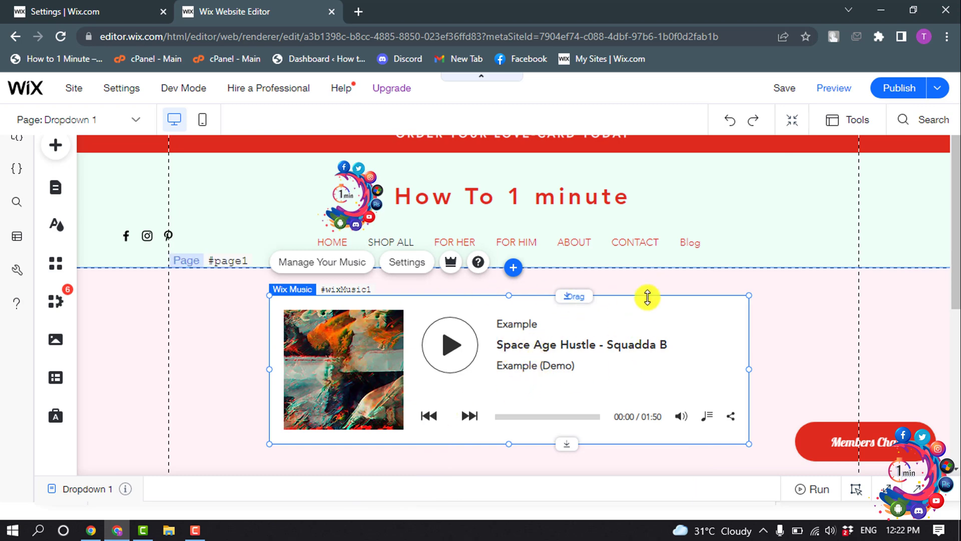
left_click(407, 262)
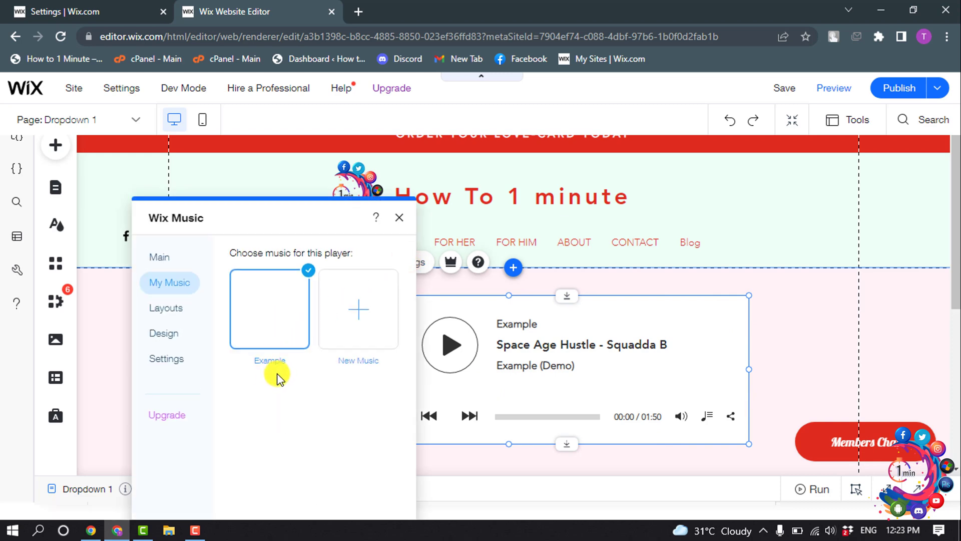
left_click(156, 312)
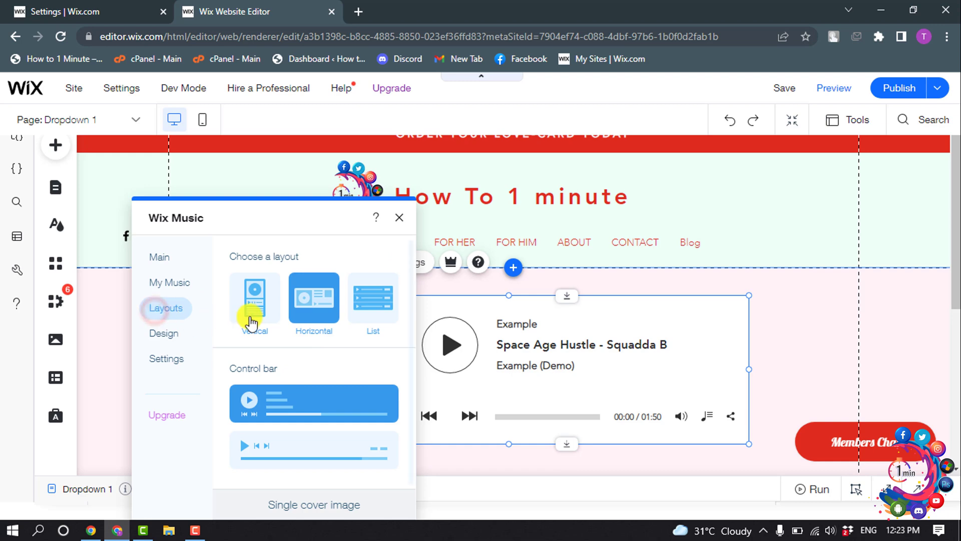
scroll(374, 297, "down", 3)
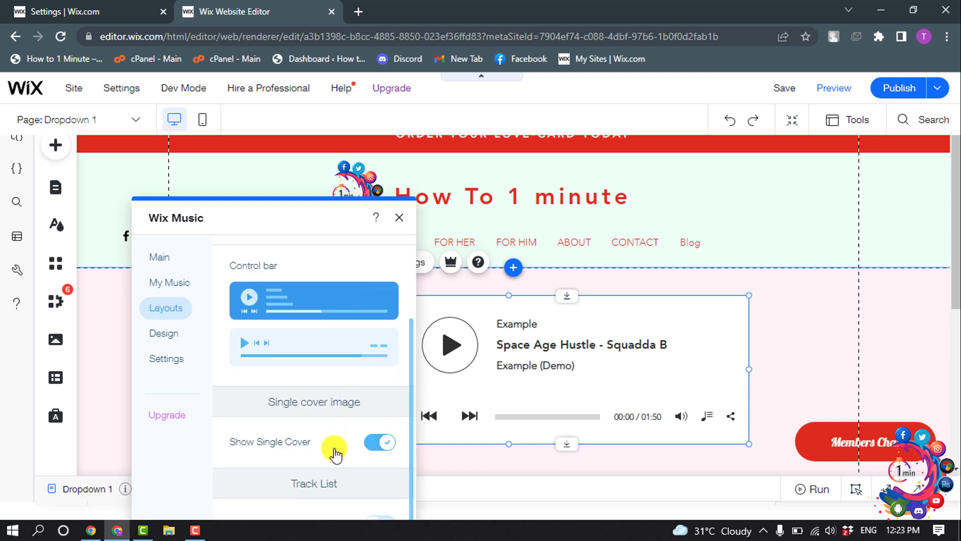
scroll(242, 377, "up", 2)
left_click(161, 333)
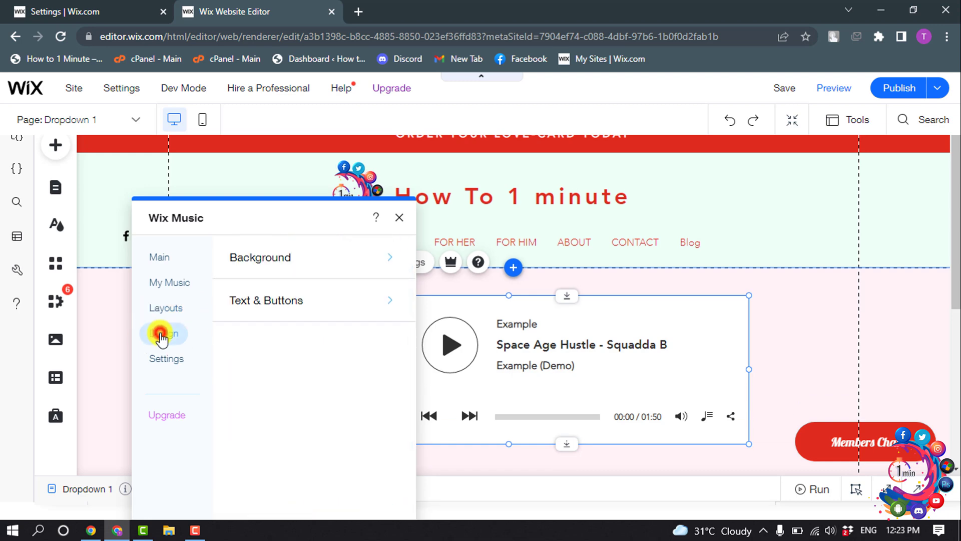
left_click(318, 256)
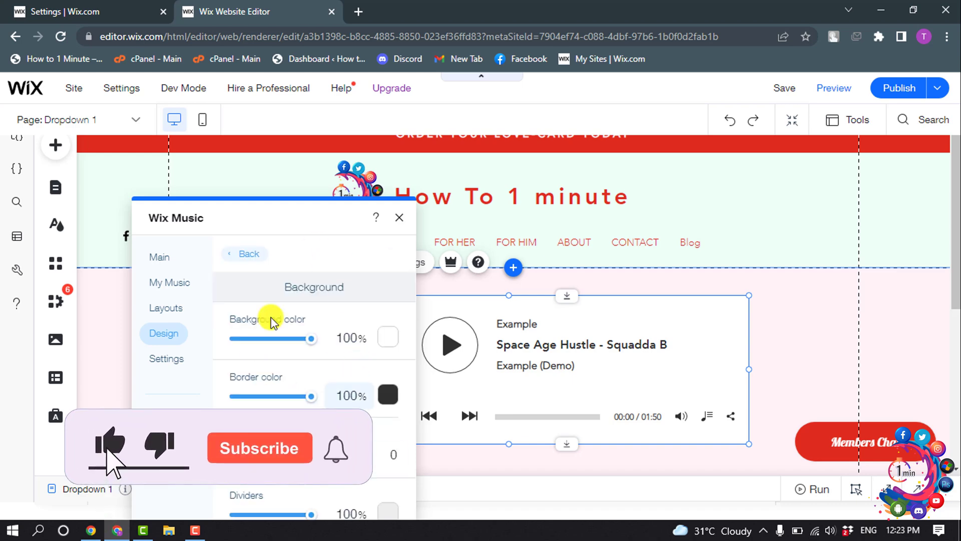
left_click(399, 217)
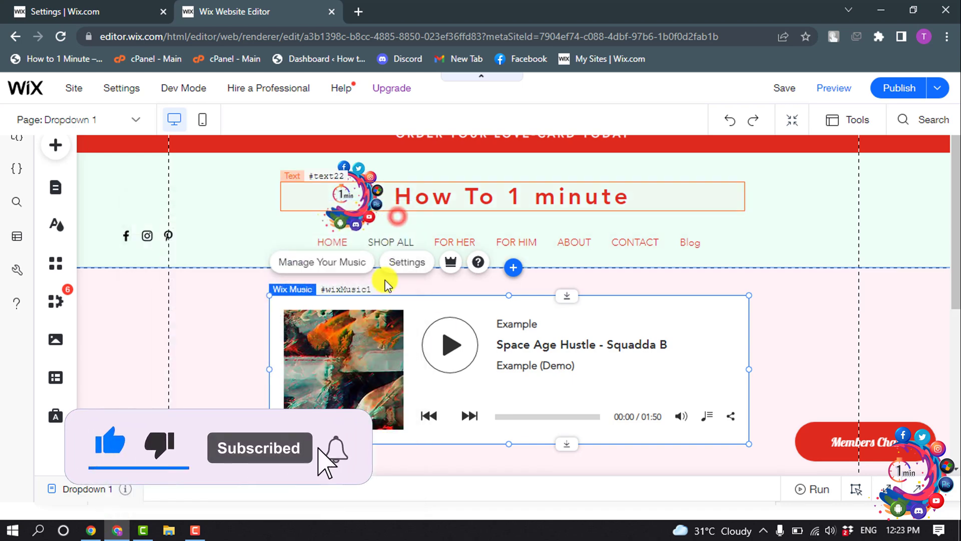
Preview the page and play Space Age Hustle, seeking to about 00:34.
left_click(825, 90)
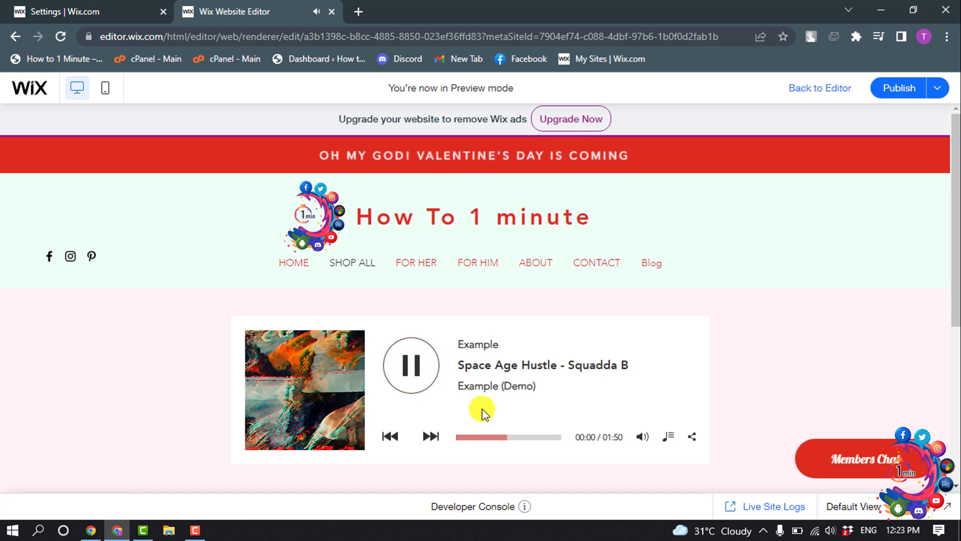
left_click(488, 436)
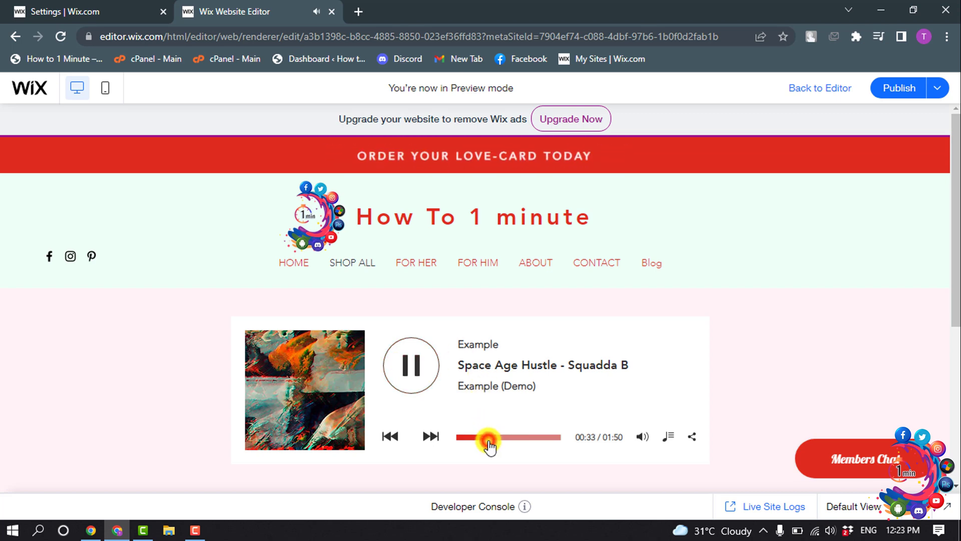
Pause Space Age Hustle near 00:34 in Preview.
left_click(409, 376)
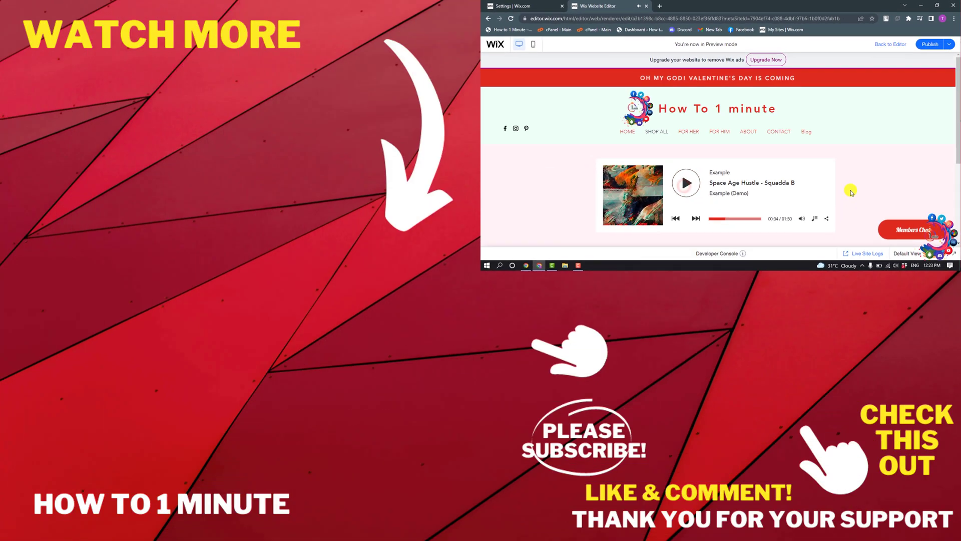